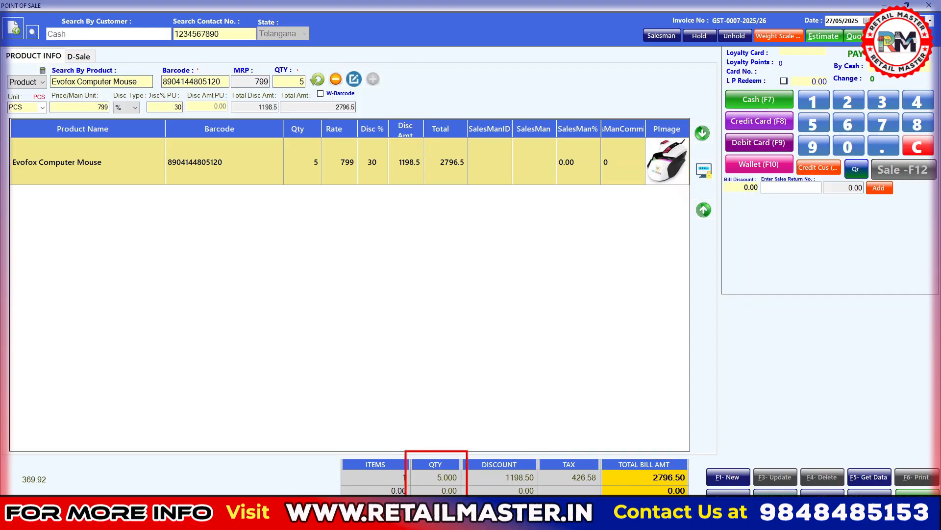
pyautogui.moveTo(478, 452); pyautogui.dragTo(538, 505)
pyautogui.moveTo(547, 447)
pyautogui.mouseDown()
pyautogui.moveTo(561, 449)
pyautogui.moveTo(599, 505)
pyautogui.mouseUp()
pyautogui.moveTo(607, 444)
pyautogui.mouseDown()
pyautogui.moveTo(649, 455)
pyautogui.moveTo(692, 505)
pyautogui.mouseUp()
pyautogui.press('Escape')
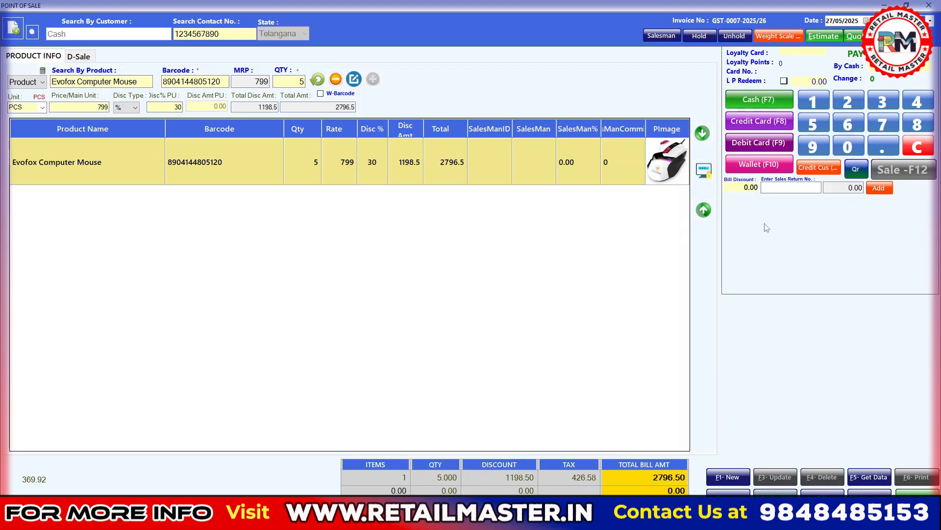
# Record the five-mouse bill as a cash sale and enlarge the bill in the print preview.
pyautogui.click(762, 99)
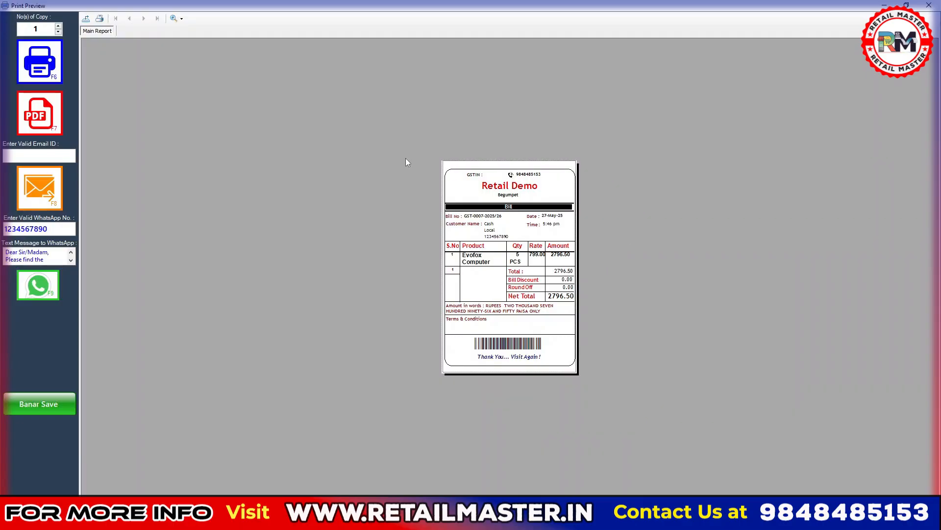
pyautogui.click(182, 18)
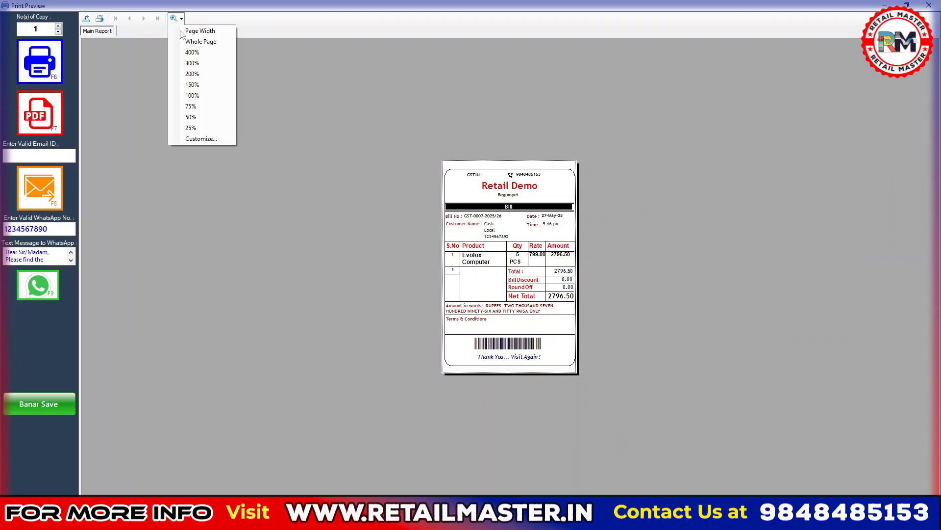
pyautogui.click(186, 68)
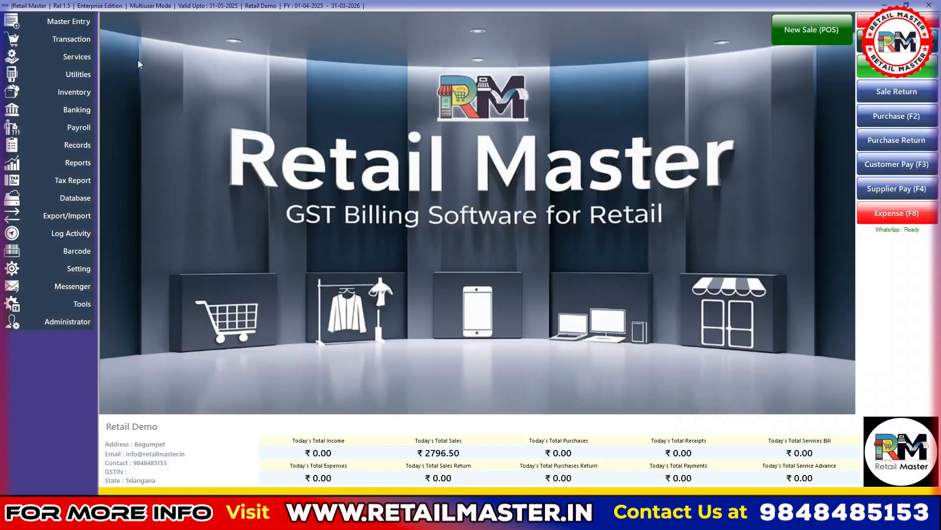
# Look up the stock in hand by product name, searching for "ev".
pyautogui.click(41, 152)
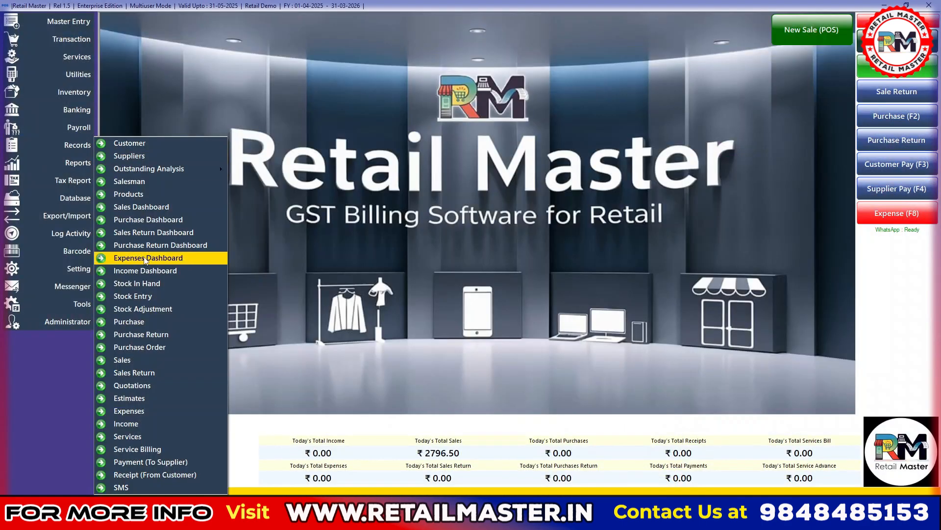
pyautogui.click(152, 283)
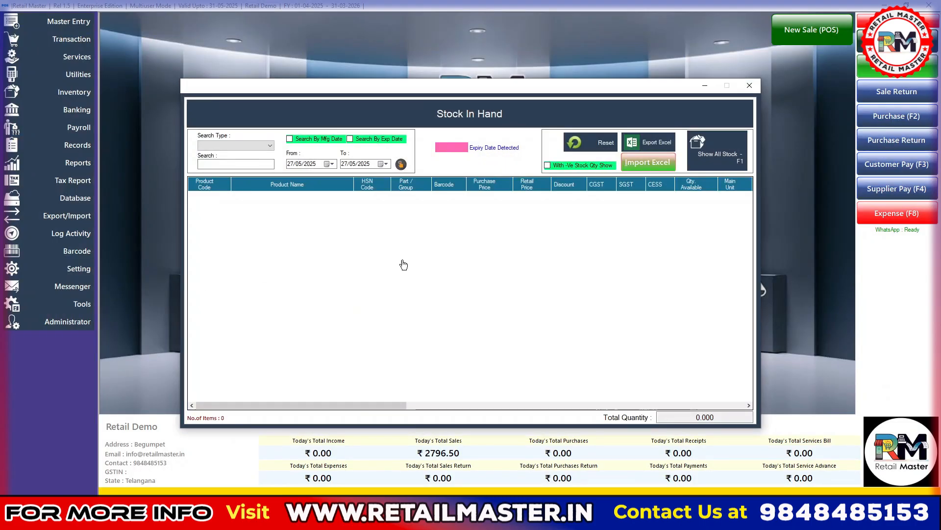
pyautogui.click(239, 145)
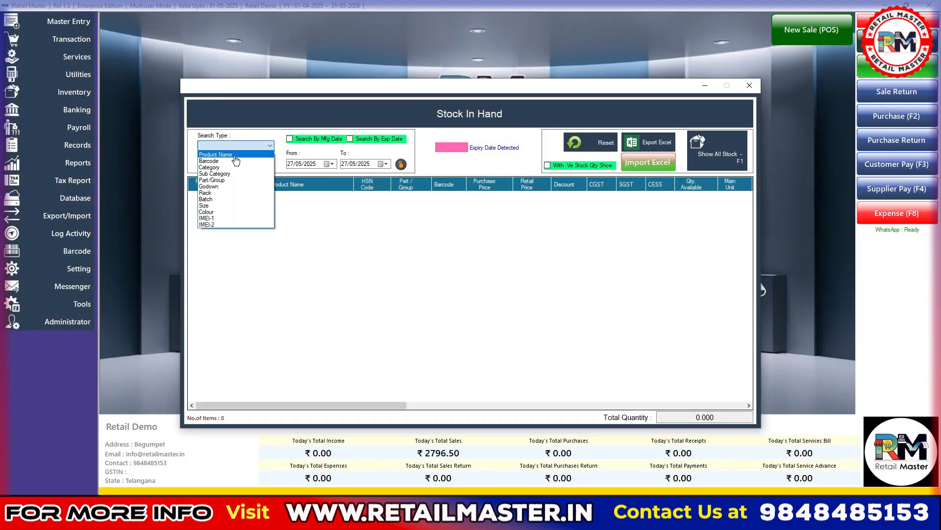
pyautogui.click(236, 162)
pyautogui.write('ev')
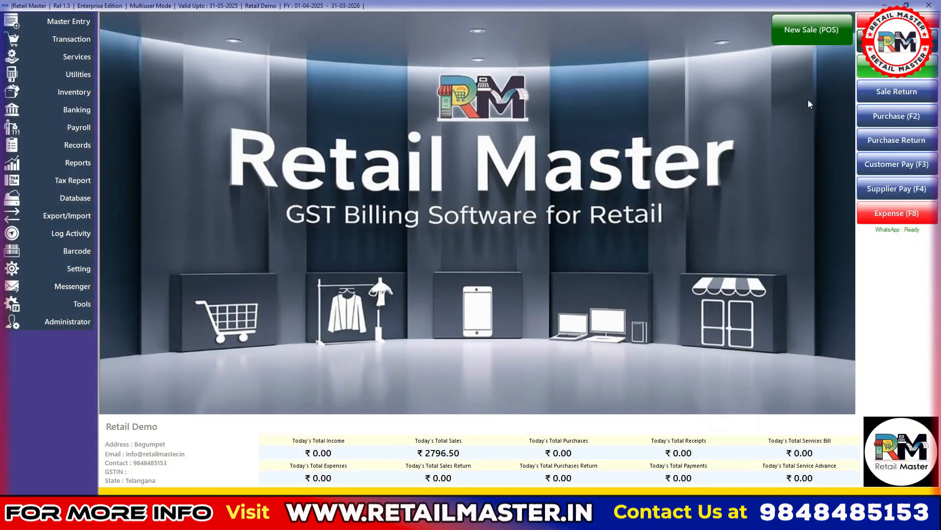
# Start a purchase entry with india Traders as the supplier.
pyautogui.click(882, 122)
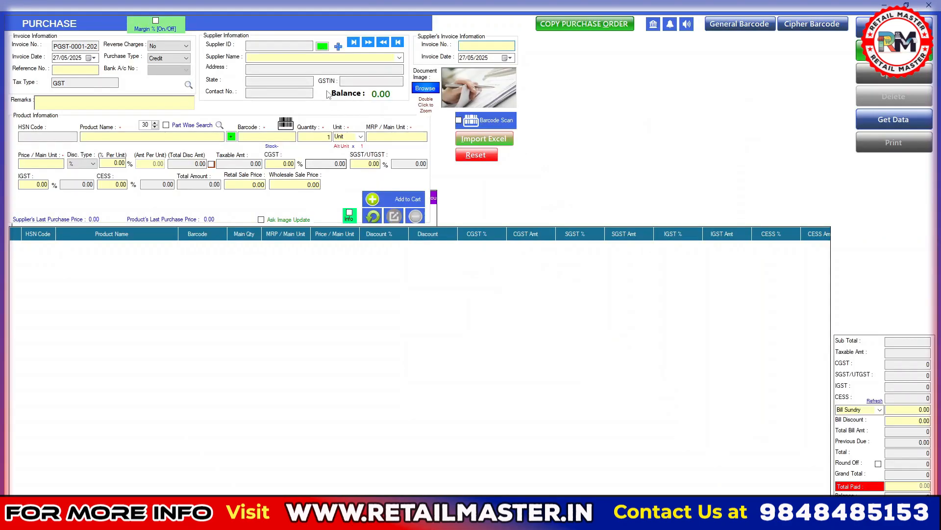
pyautogui.click(322, 47)
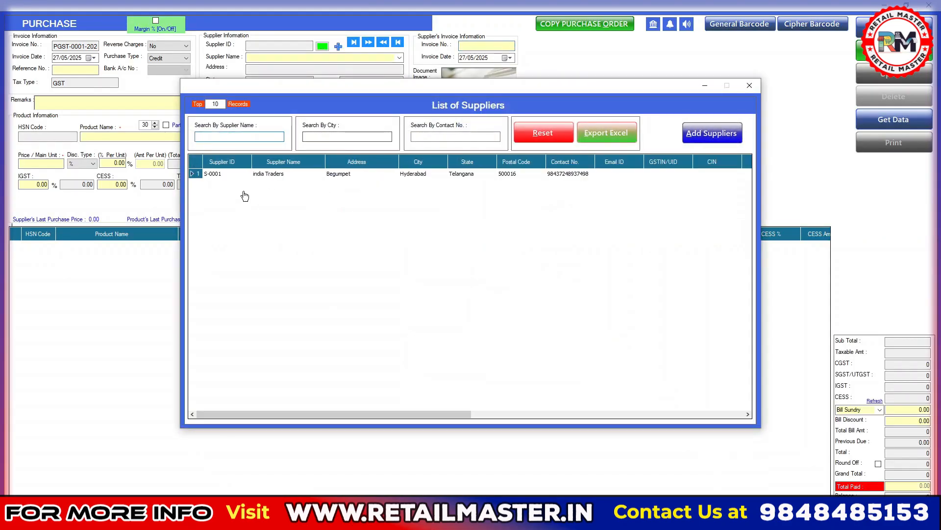
pyautogui.doubleClick(265, 177)
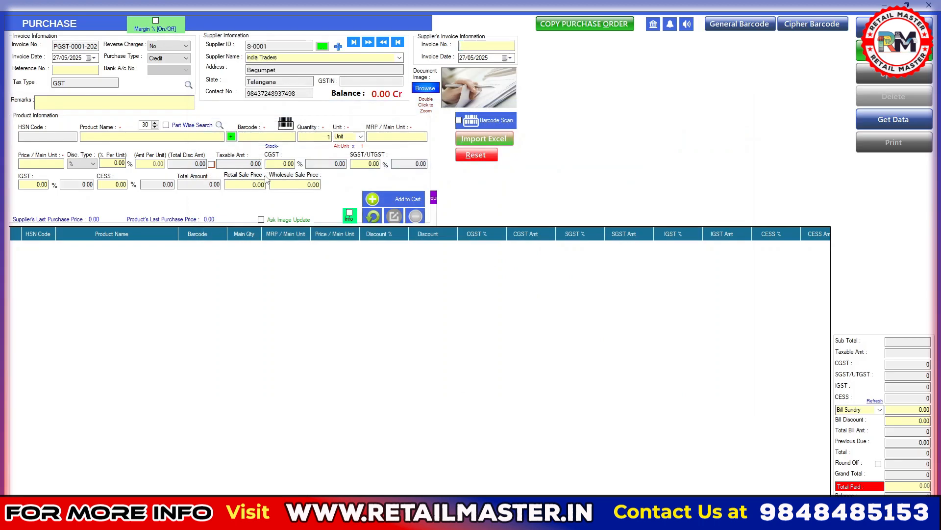
# Add 100 PCS of Evofox Computer Mouse to the purchase cart.
pyautogui.click(203, 139)
pyautogui.write('ev')
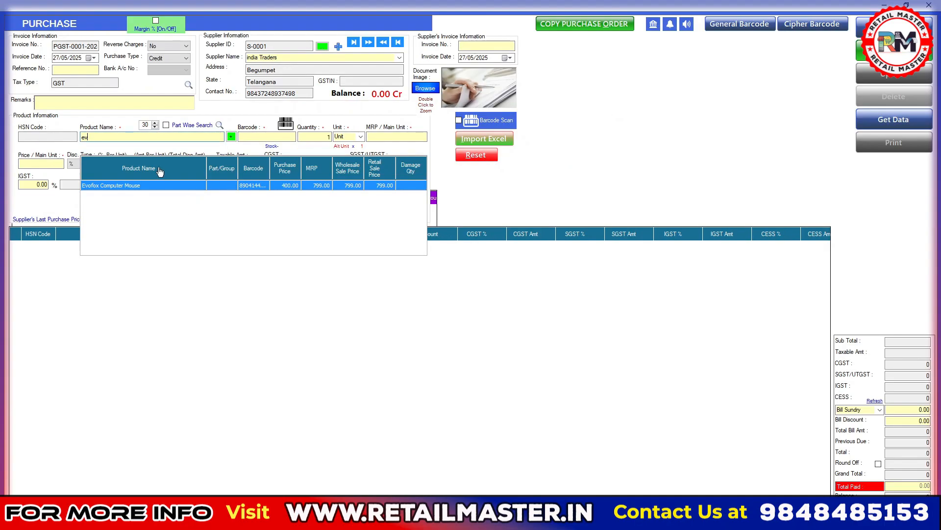
pyautogui.click(152, 189)
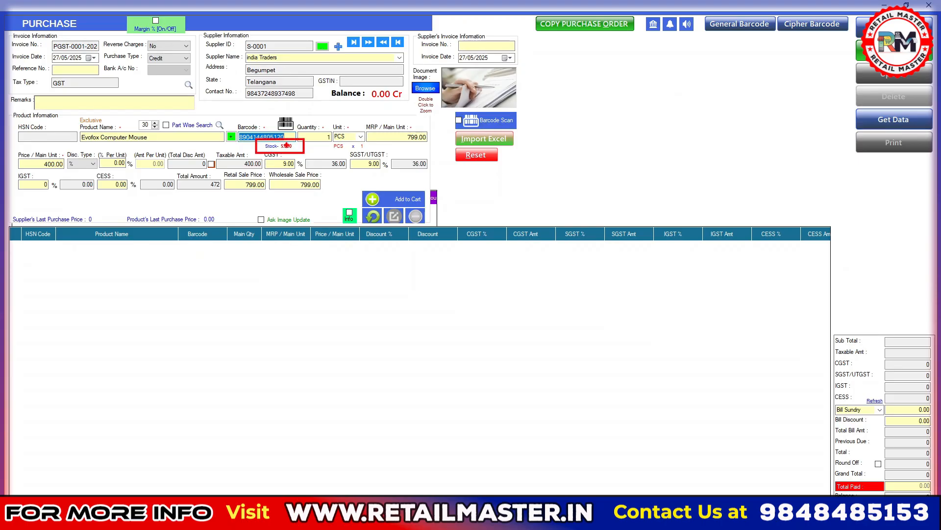
pyautogui.press('Return')
pyautogui.write('00')
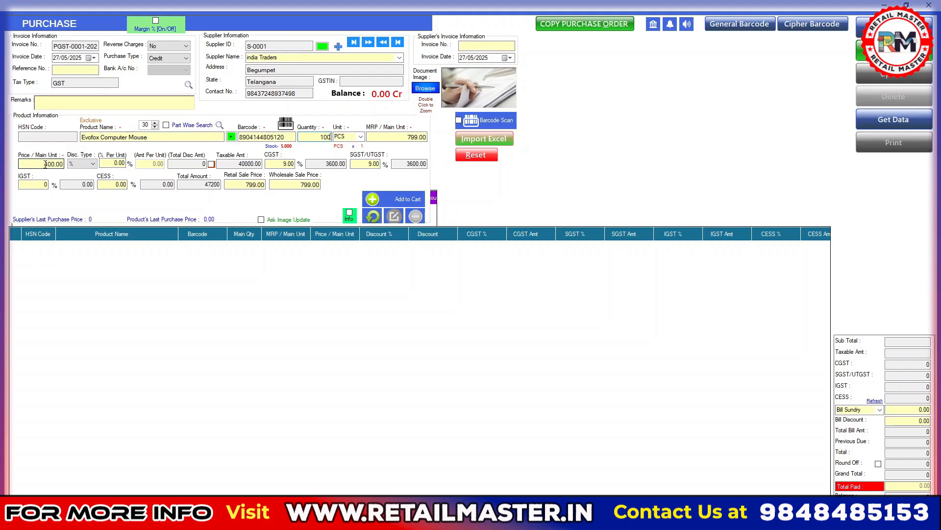
pyautogui.click(397, 201)
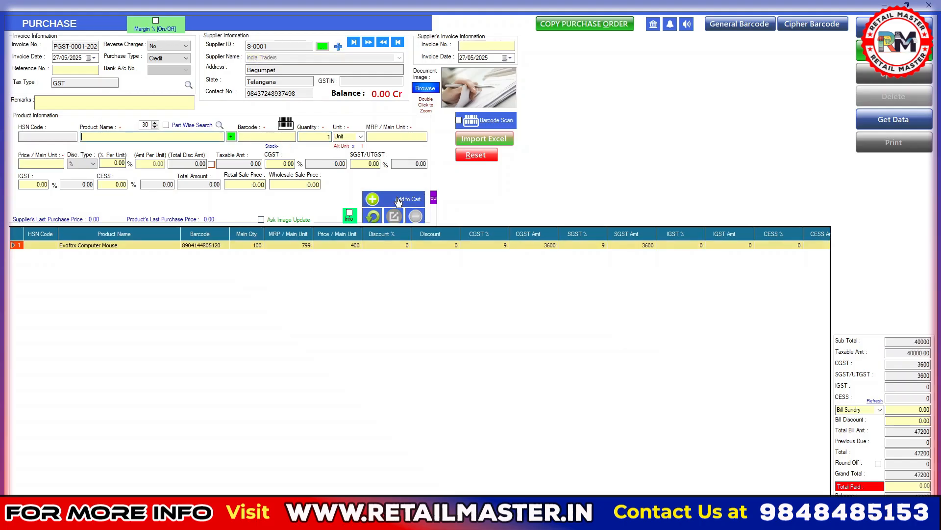
# Save the purchase entry and close the purchase form.
pyautogui.click(897, 51)
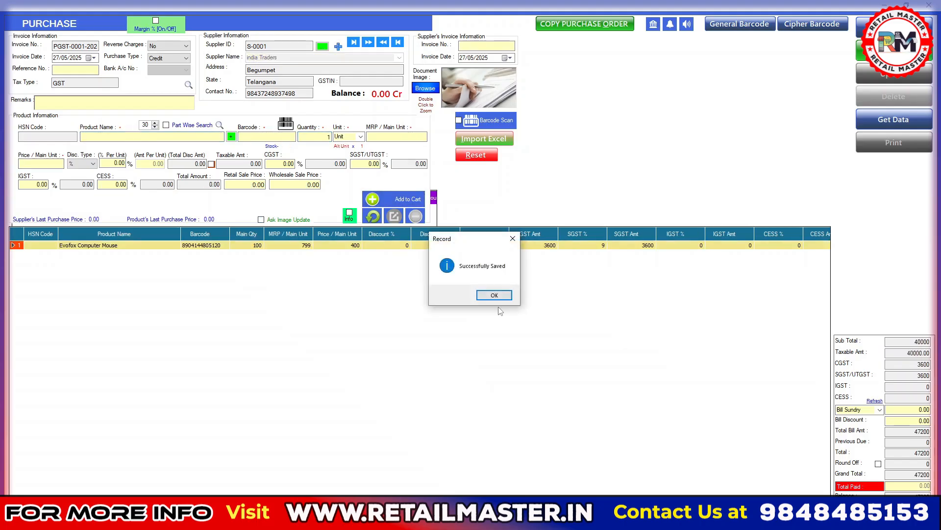
pyautogui.click(493, 295)
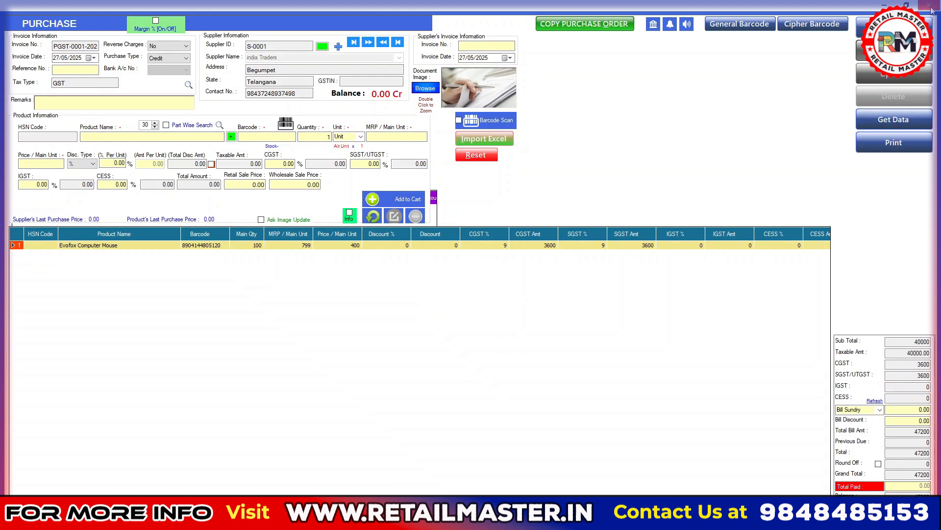
pyautogui.click(929, 5)
# Load all stock records in the Stock In Hand list and set the search type to Product Name.
pyautogui.click(77, 145)
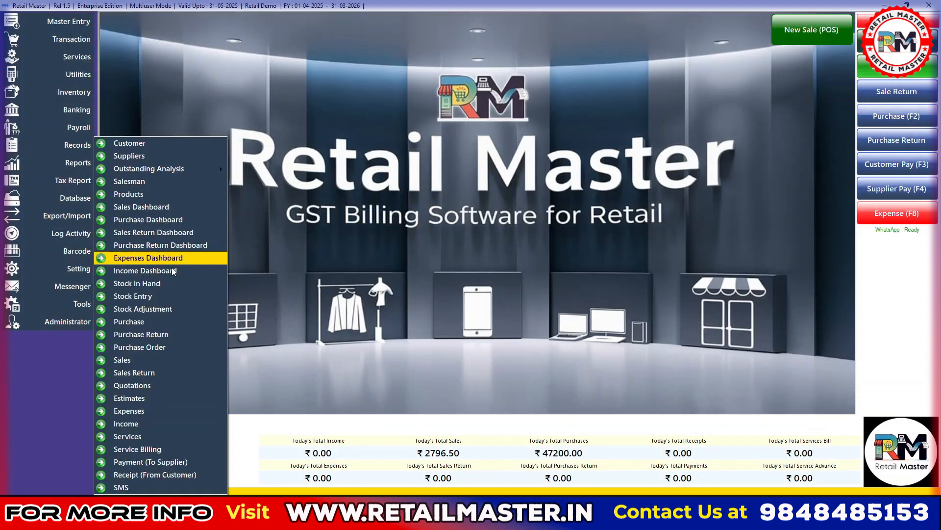
pyautogui.click(164, 284)
pyautogui.click(721, 156)
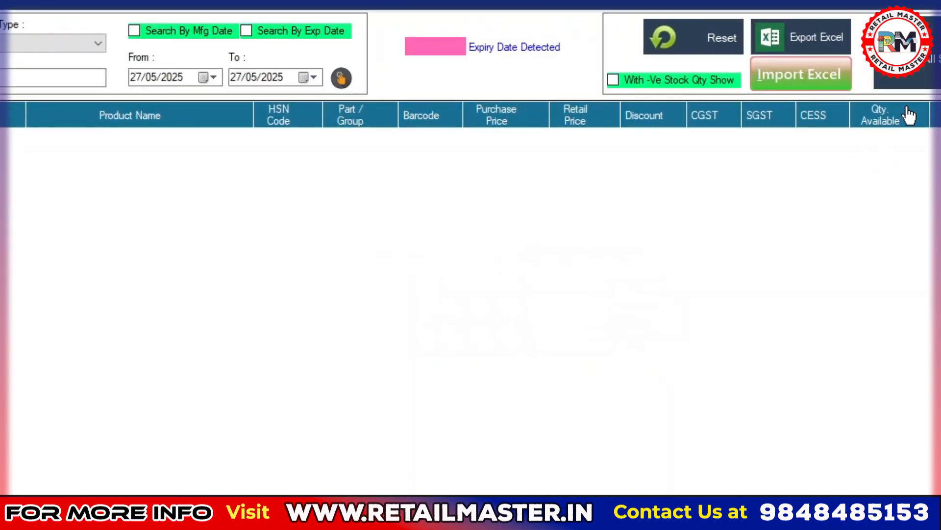
pyautogui.click(926, 68)
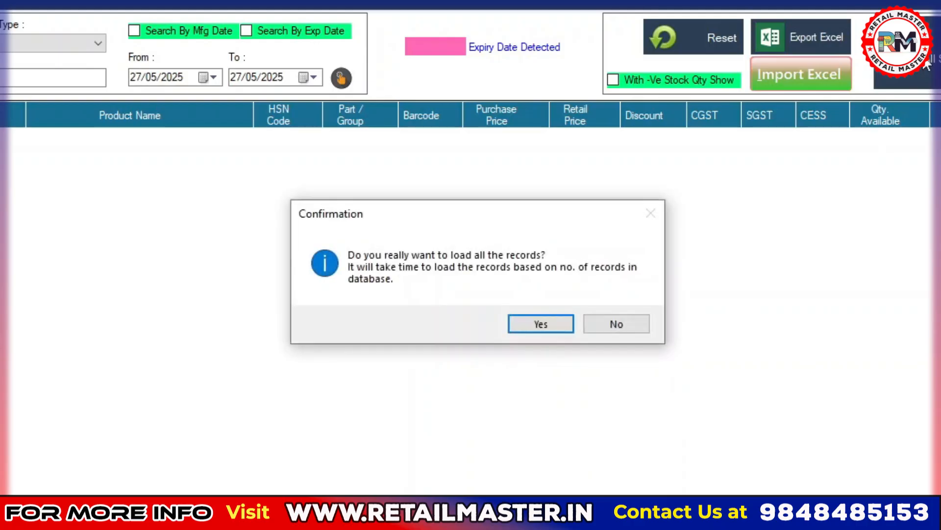
pyautogui.click(541, 324)
pyautogui.scroll(-10, 256, 290)
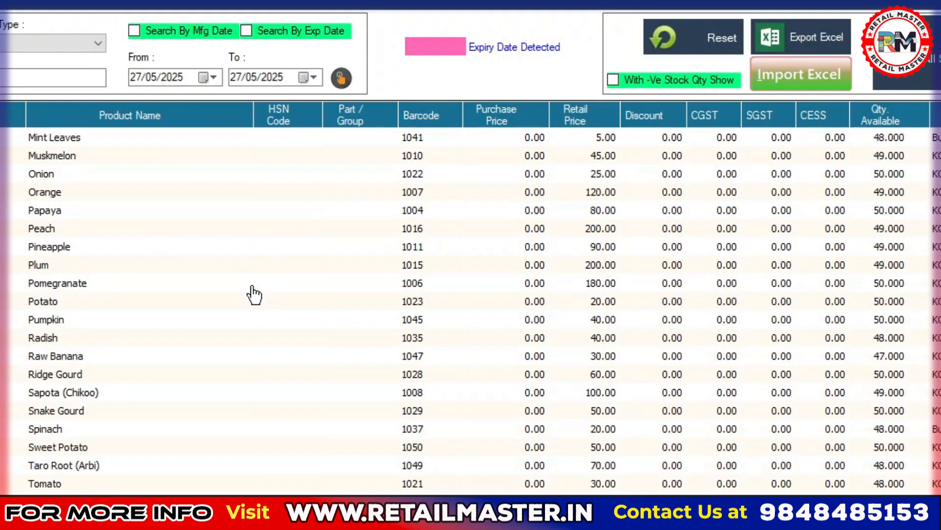
pyautogui.scroll(10, 599, 416)
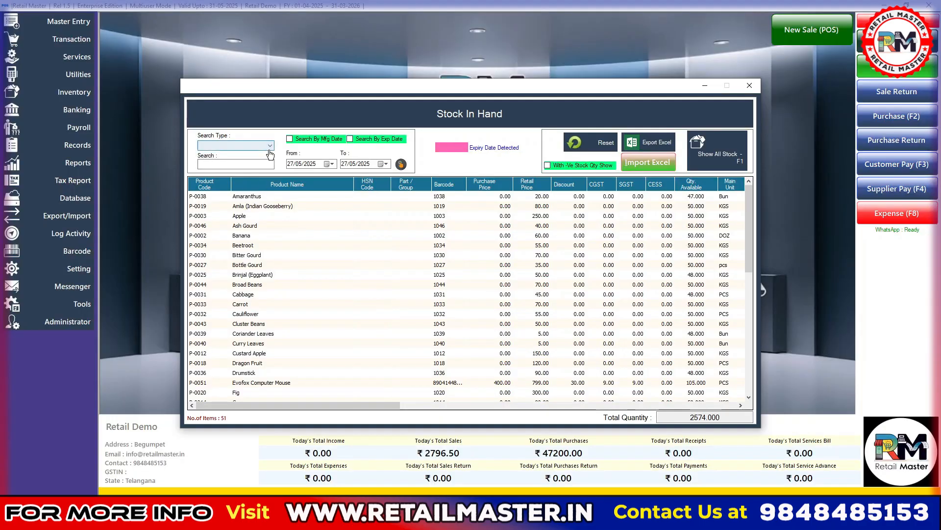
pyautogui.click(269, 146)
pyautogui.click(264, 155)
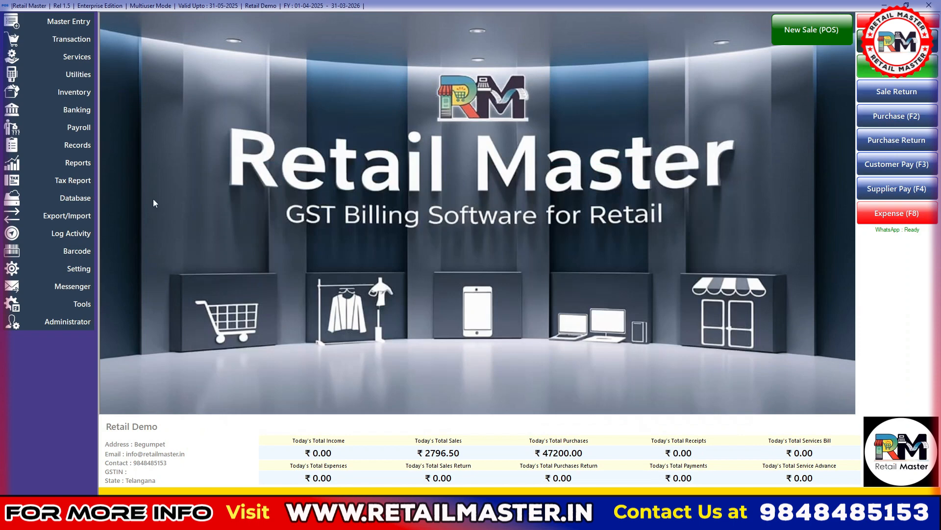
# Start a new sale bill and add Evofox Computer Mouse with a quantity of 50.
pyautogui.press('F1')
pyautogui.click(99, 83)
pyautogui.write('e')
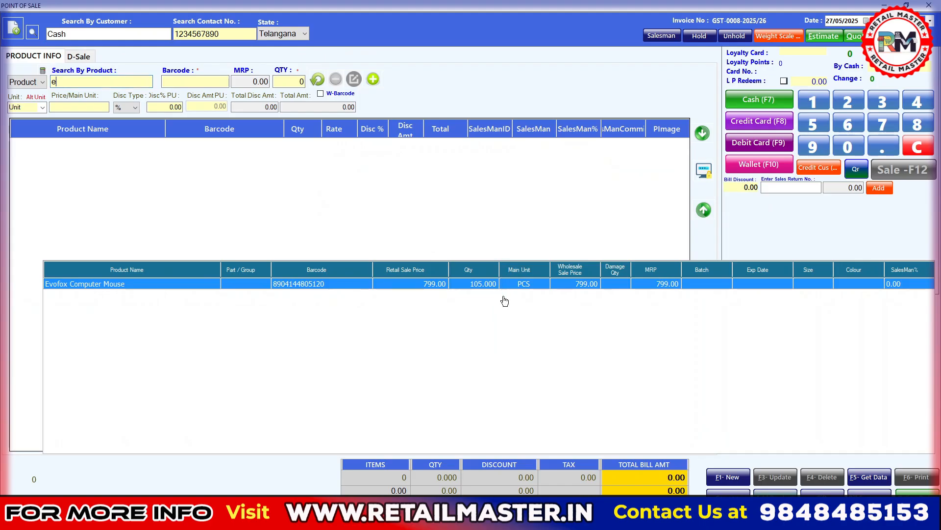
pyautogui.doubleClick(482, 287)
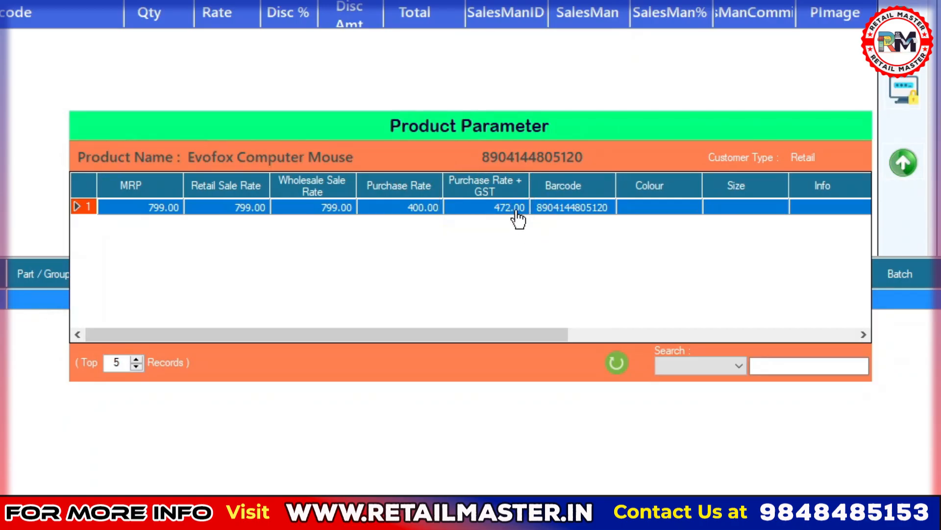
pyautogui.doubleClick(516, 212)
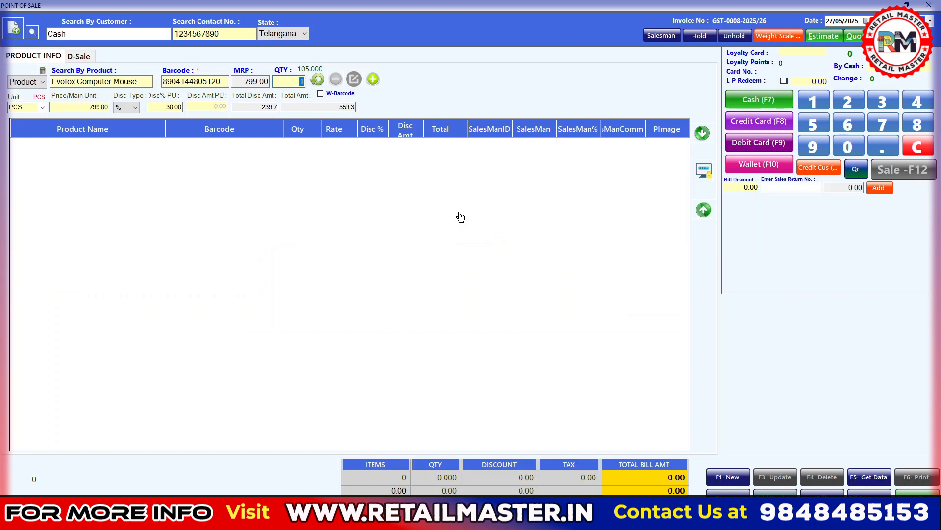
pyautogui.write('50')
pyautogui.click(372, 80)
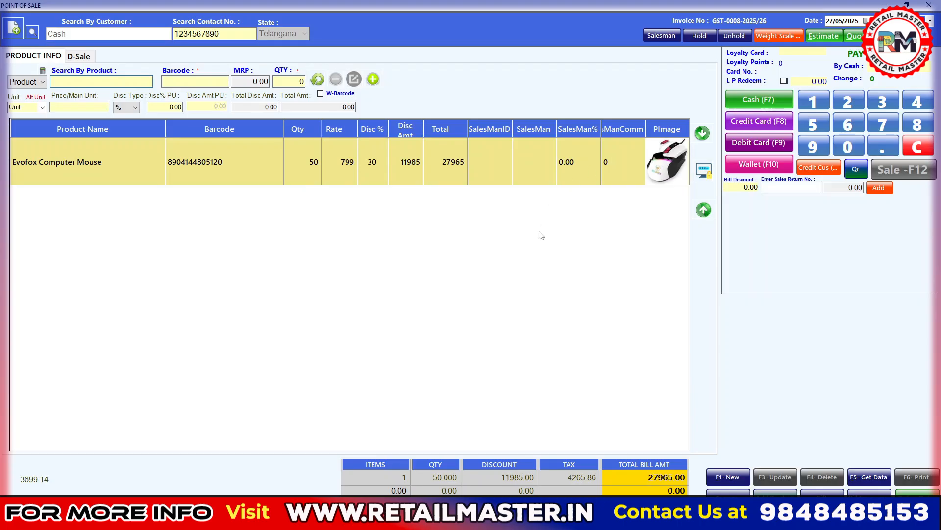
# Complete the sale of the 50 computer mice and close the billing window.
pyautogui.click(493, 295)
pyautogui.click(517, 294)
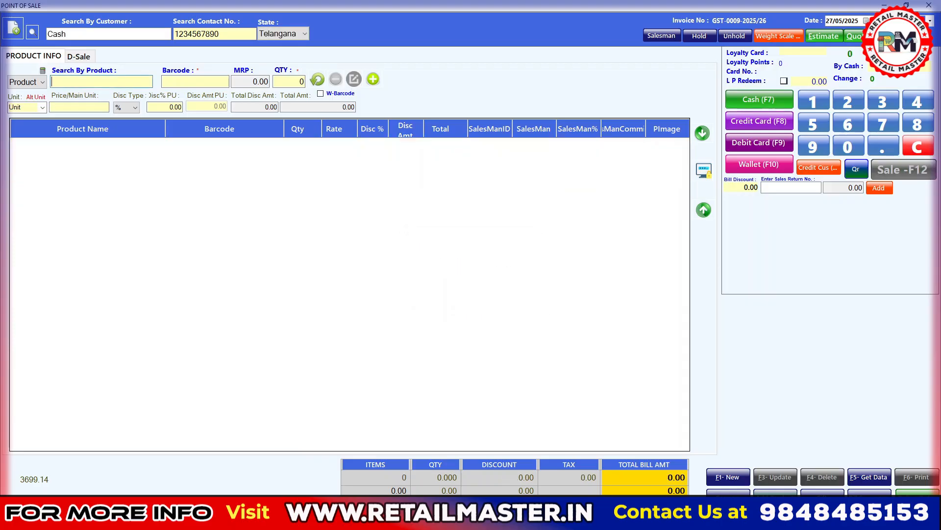
pyautogui.click(929, 6)
# Open the Stock In Hand list and choose Product Name as its search type.
pyautogui.click(76, 147)
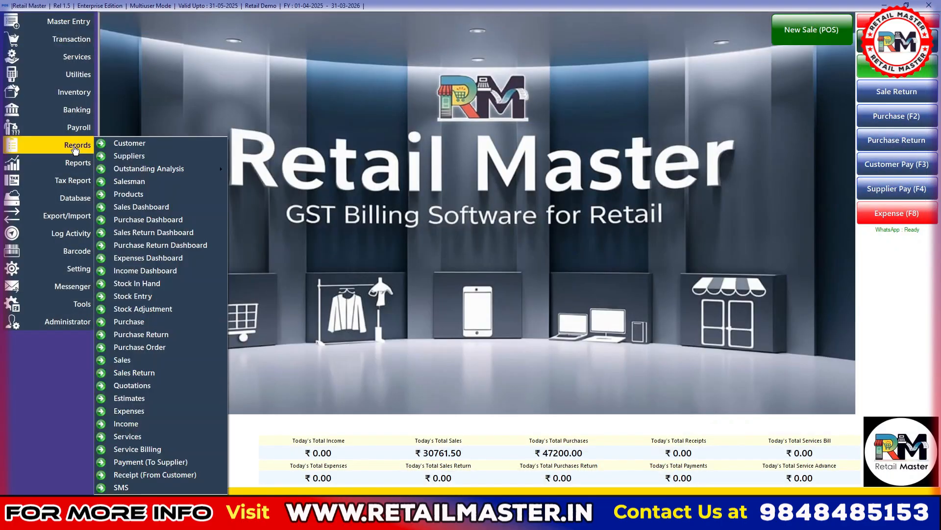
pyautogui.click(133, 287)
pyautogui.click(257, 146)
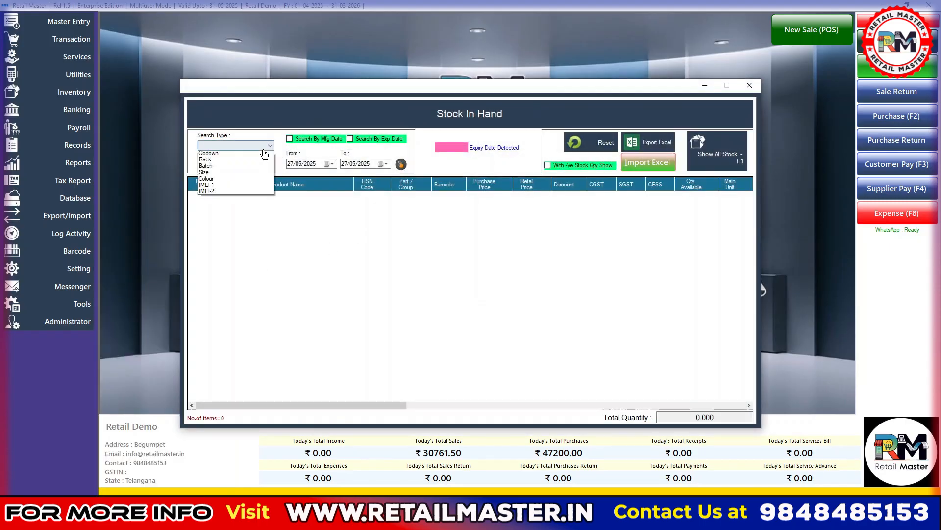
pyautogui.click(257, 155)
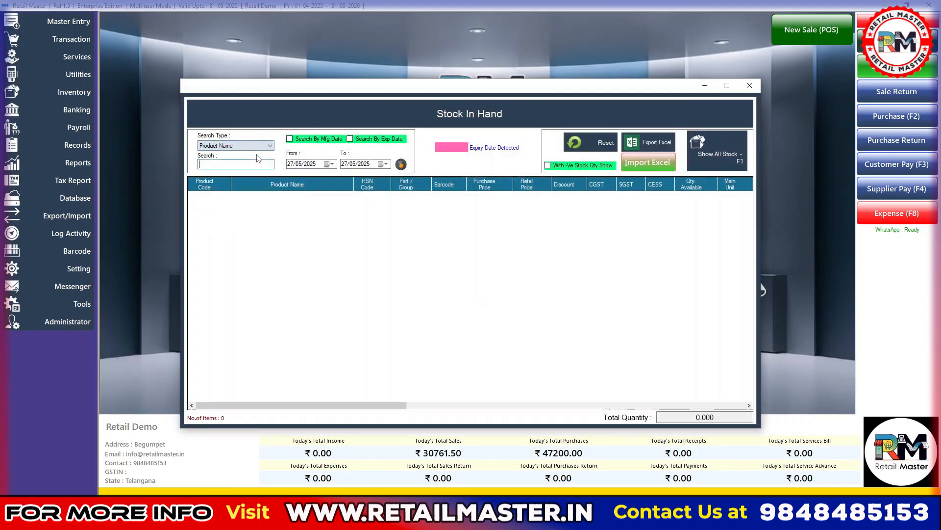